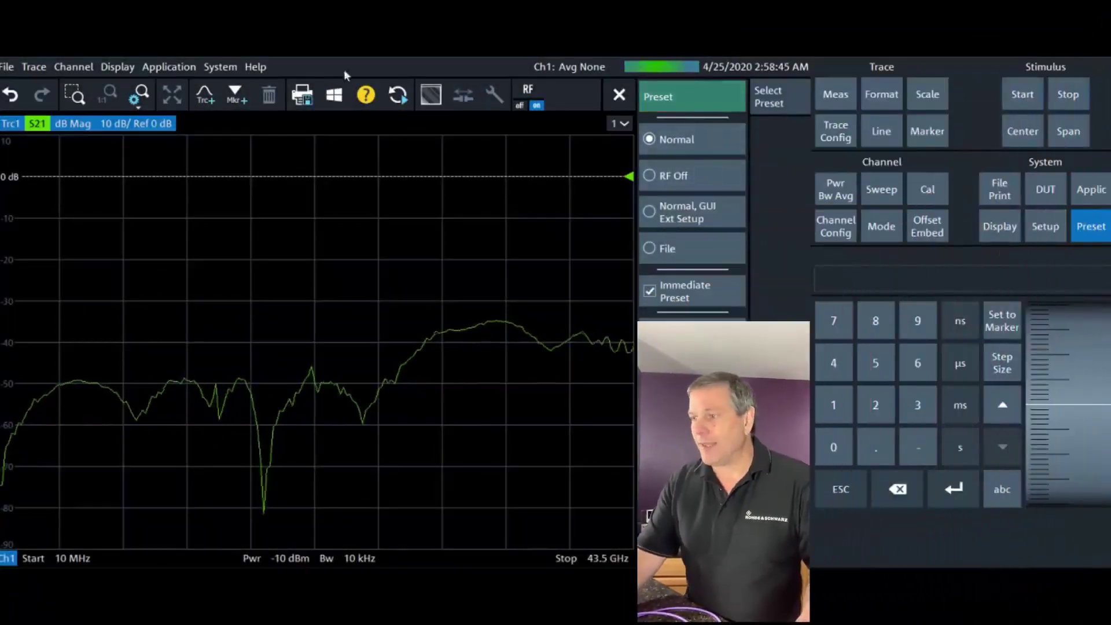
Launch GPIB Explorer (IECWIN32) from the external tools and widen its window.
key("super")
key("super")
key("super")
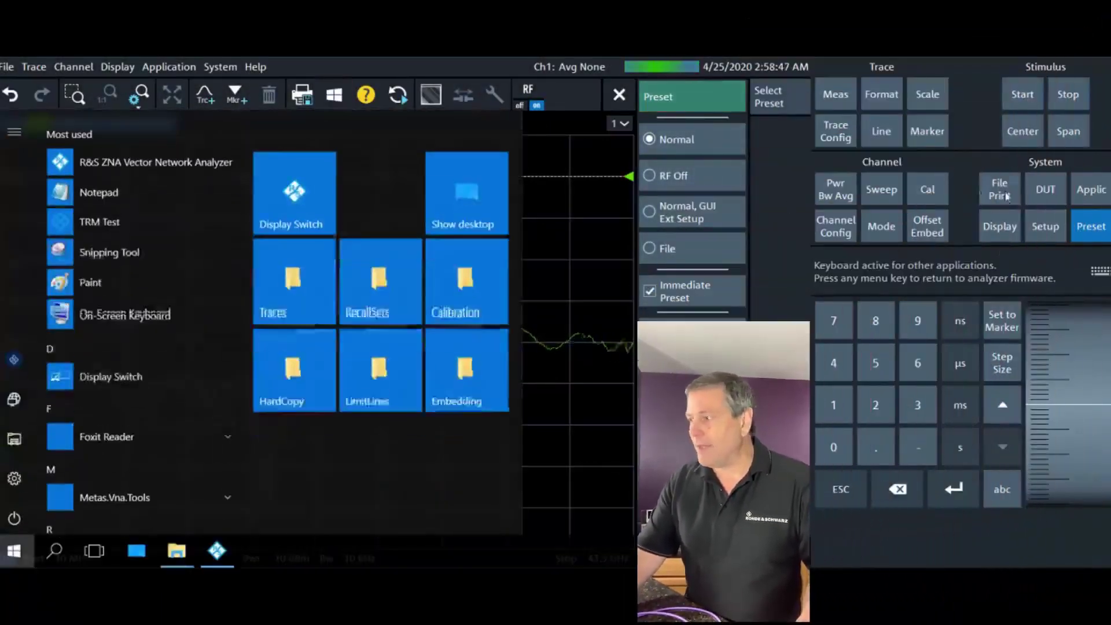
left_click(1041, 194)
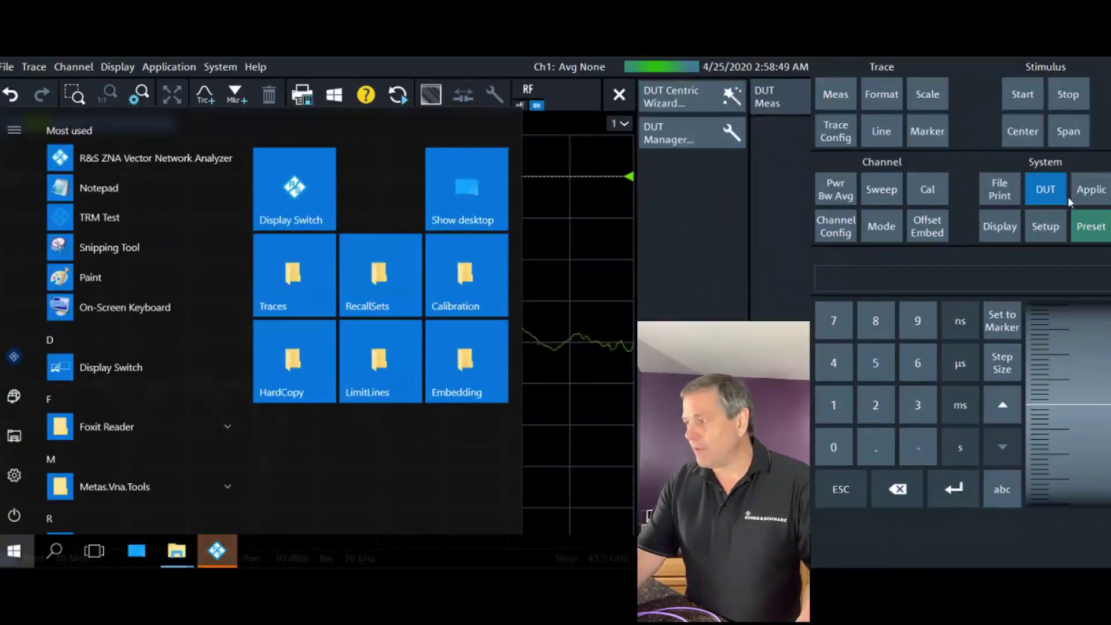
left_click(1091, 189)
left_click(706, 171)
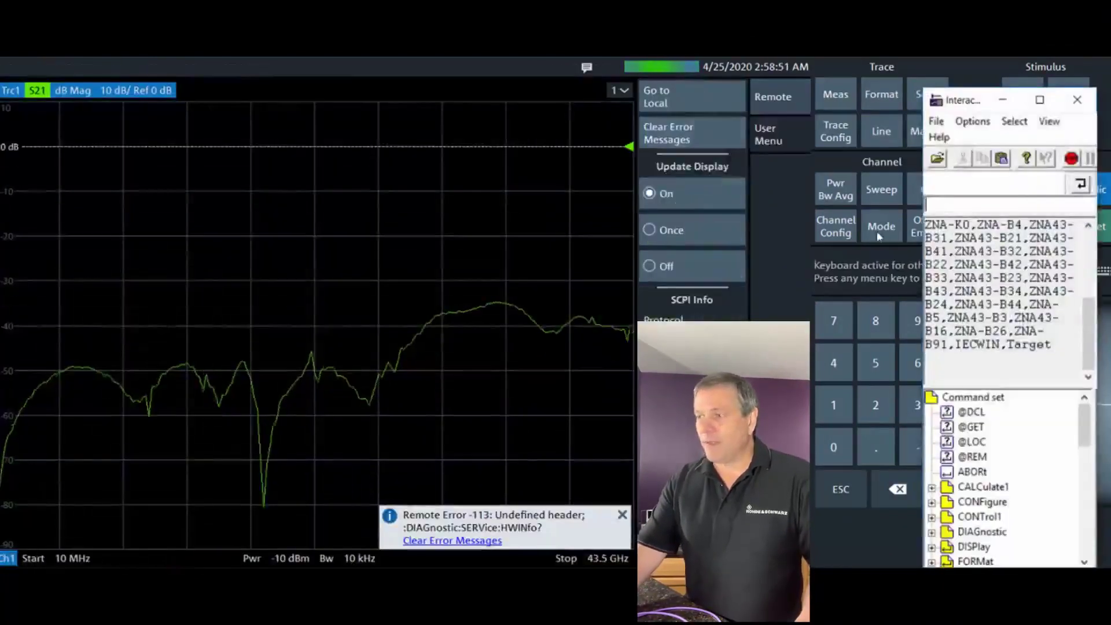
left_click_drag(965, 62, 847, 62)
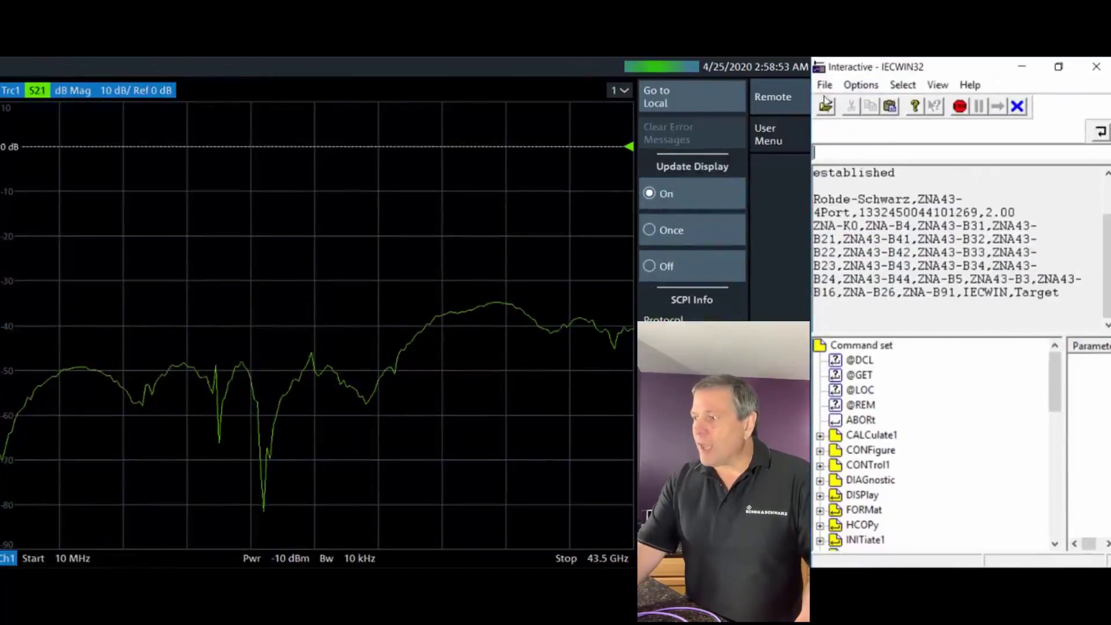
Run the enhanced wave correction script, confirming each prompt, then close IECWIN32.
left_click(824, 84)
left_click(840, 104)
scroll(480, 336, "down", 1)
double_click(486, 346)
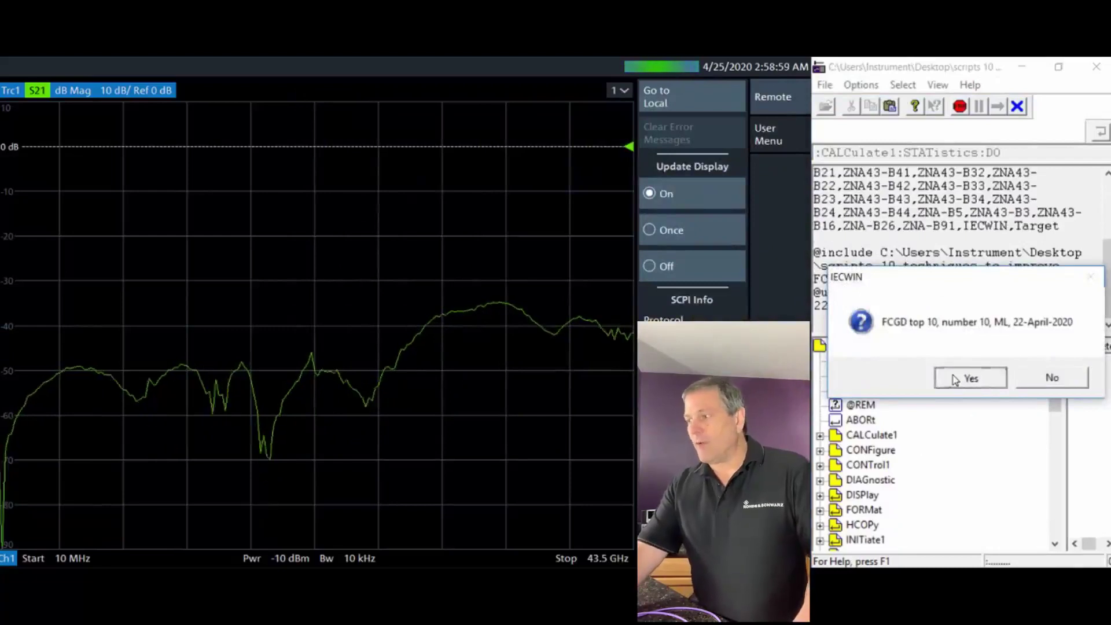
left_click(969, 377)
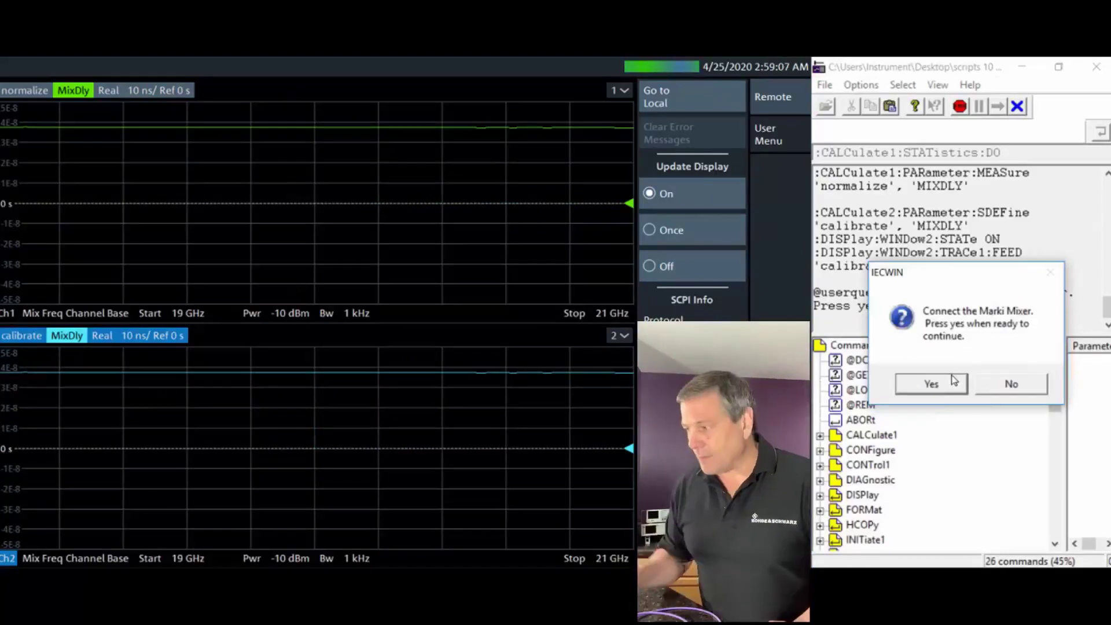
left_click(931, 384)
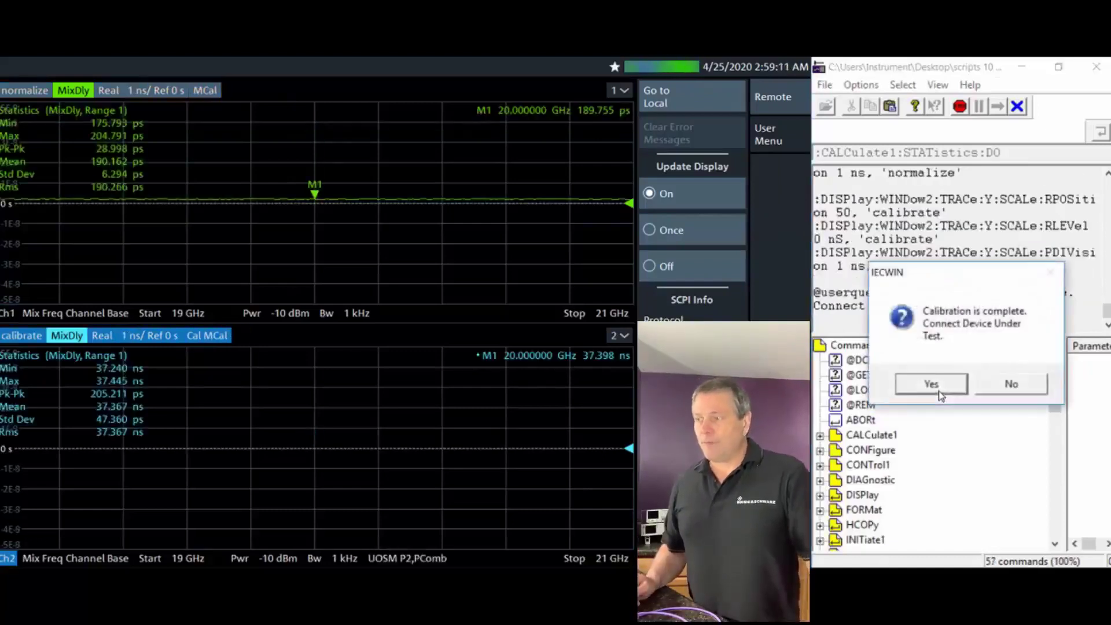
left_click(931, 384)
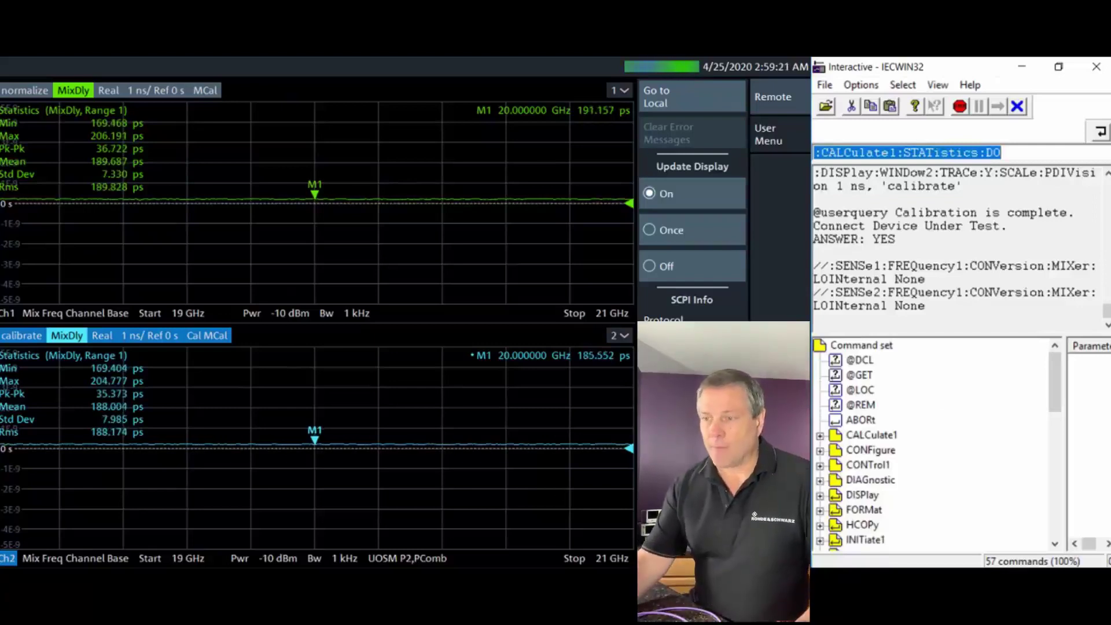
left_click(215, 381)
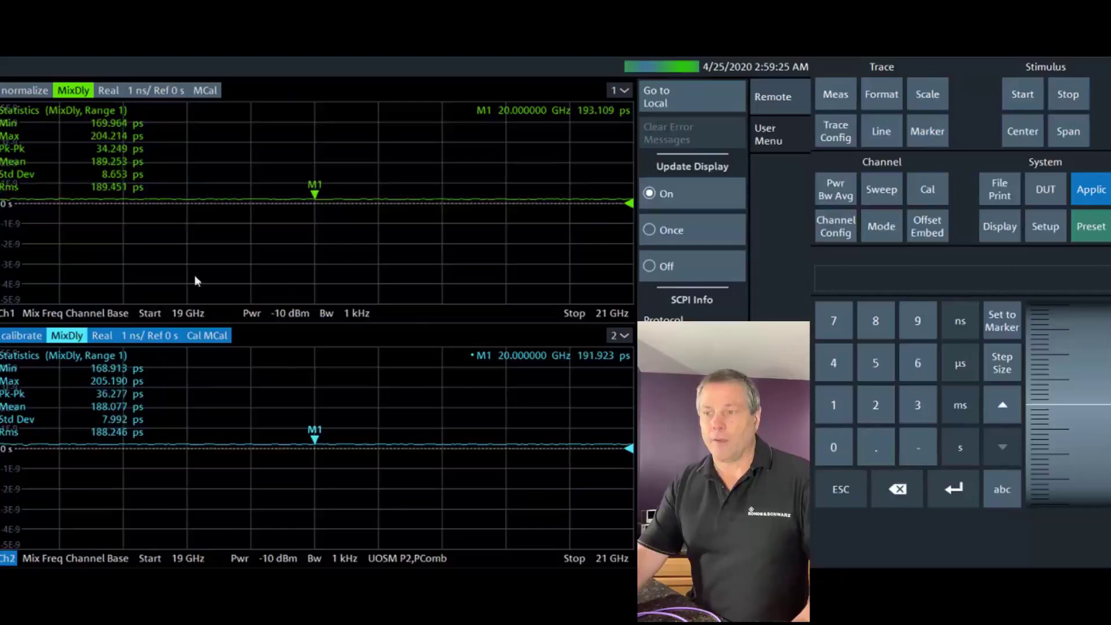
Return the analyzer to local control and couple the scaling of both traces.
left_click(680, 95)
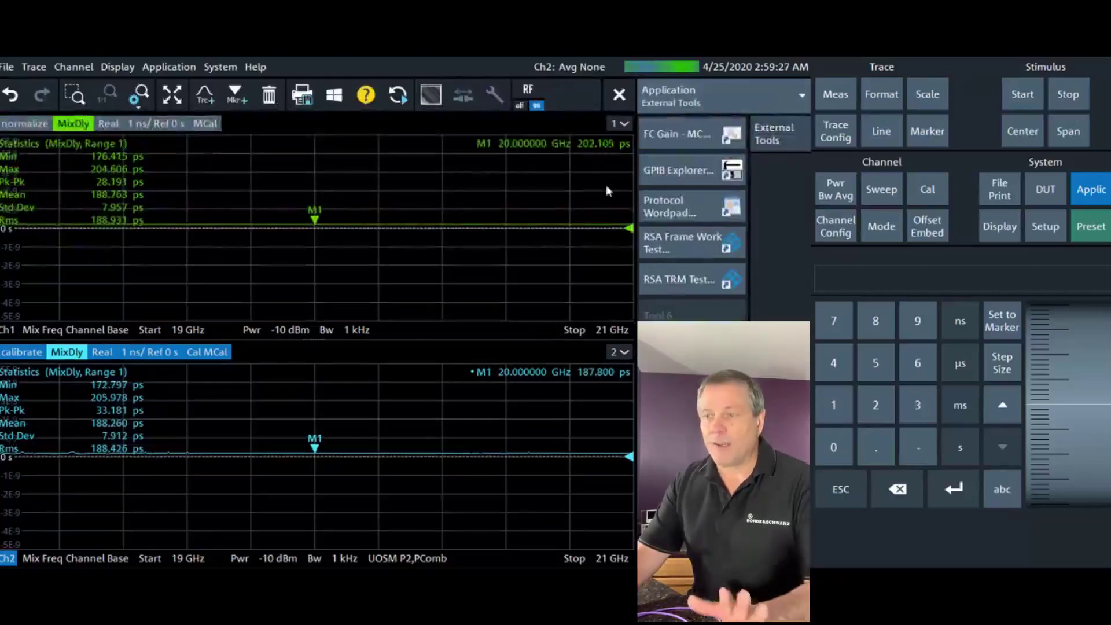
left_click(928, 99)
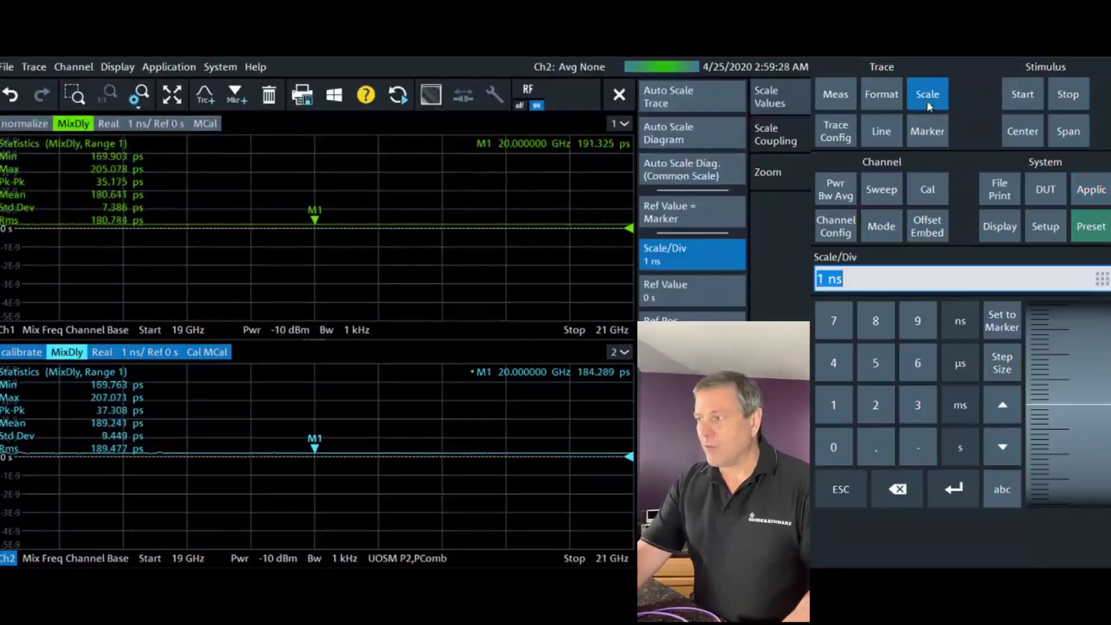
left_click(767, 132)
left_click_drag(536, 170, 492, 240)
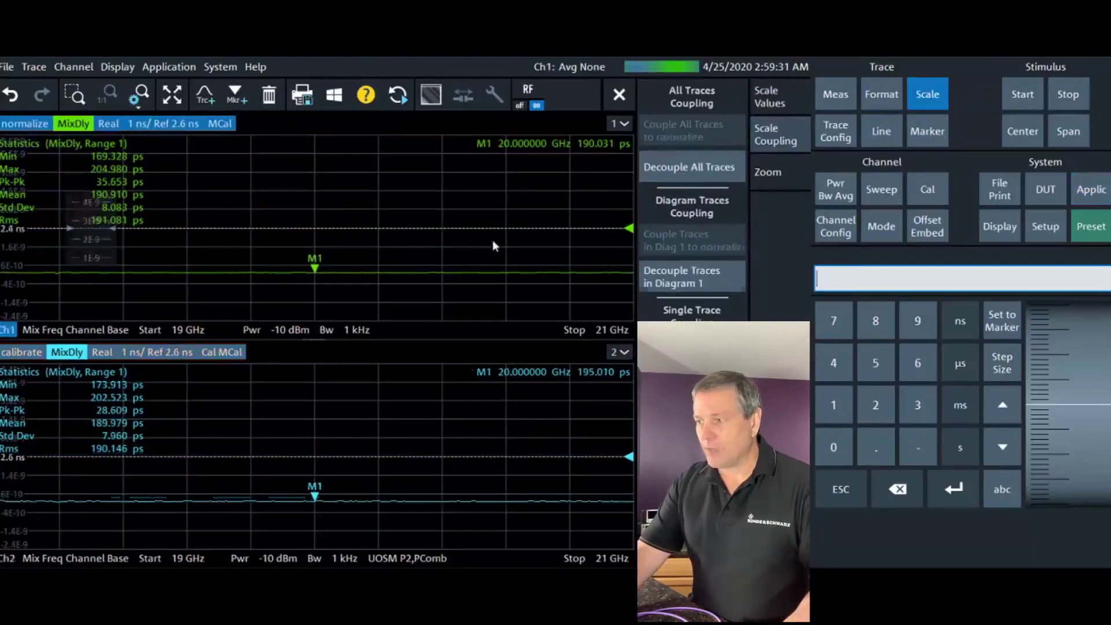
Scale both mixer-delay traces to 100 ps per division with a 400 ps reference value.
left_click(775, 97)
scroll(498, 260, "up", 4)
scroll(495, 259, "down", 8)
left_click_drag(484, 266, 483, 208)
left_click_drag(457, 265, 449, 174)
mouse_move(432, 280)
left_mouse_down()
mouse_move(447, 182)
mouse_move(486, 248)
mouse_move(474, 241)
left_mouse_up()
scroll(500, 258, "up", 2)
scroll(469, 272, "down", 3)
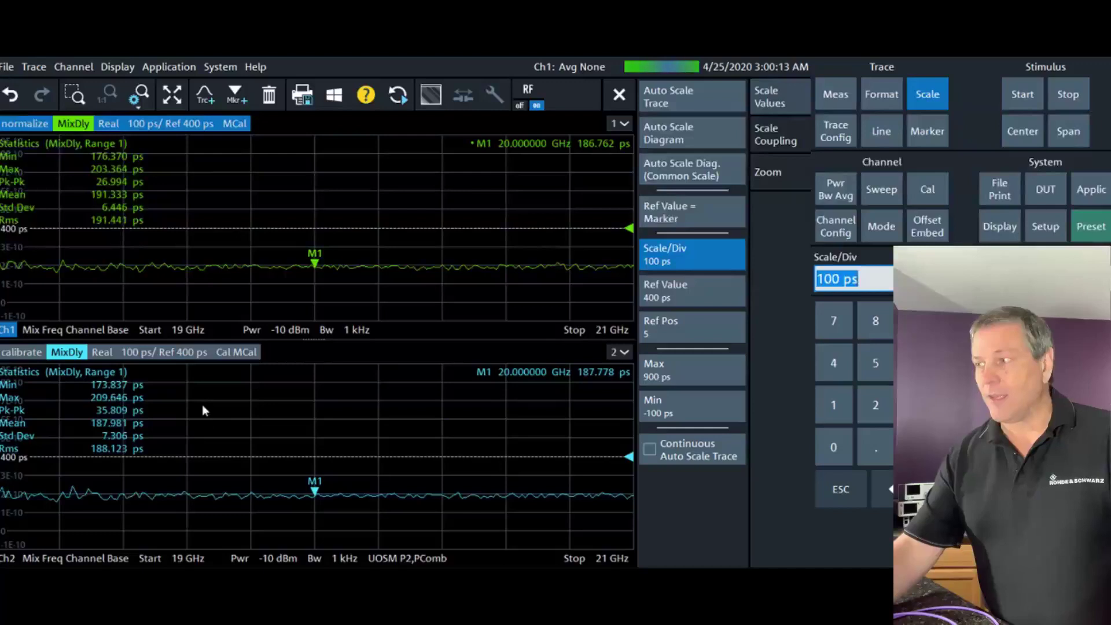
Switch Ch1 to Two Tone Group Delay and accept its frequency-converting mixer setup.
left_click(833, 96)
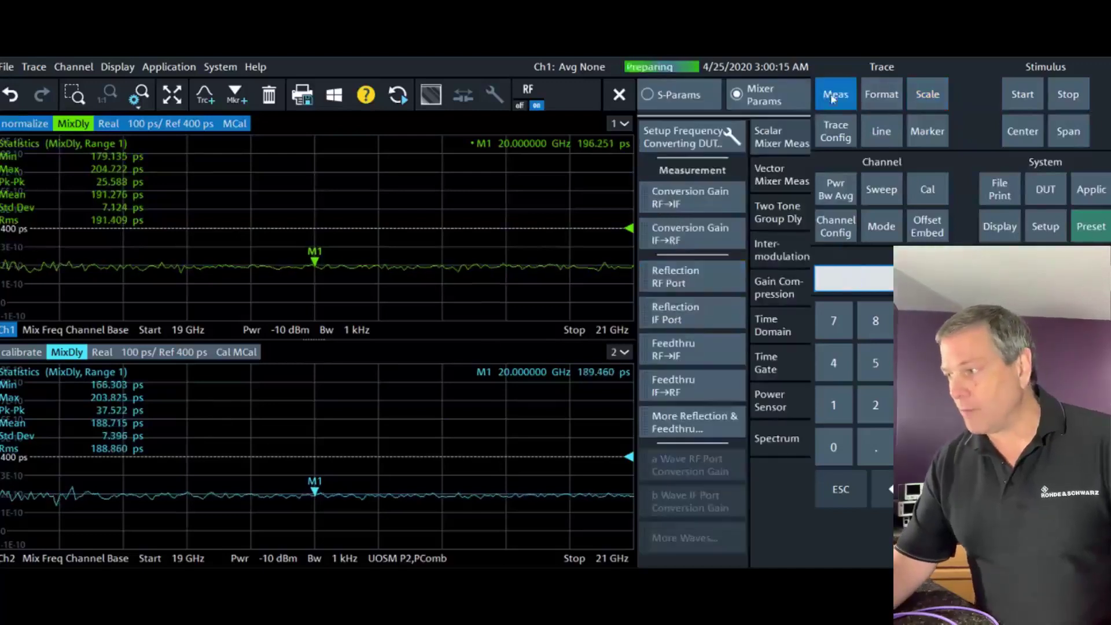
left_click(775, 218)
left_click(705, 131)
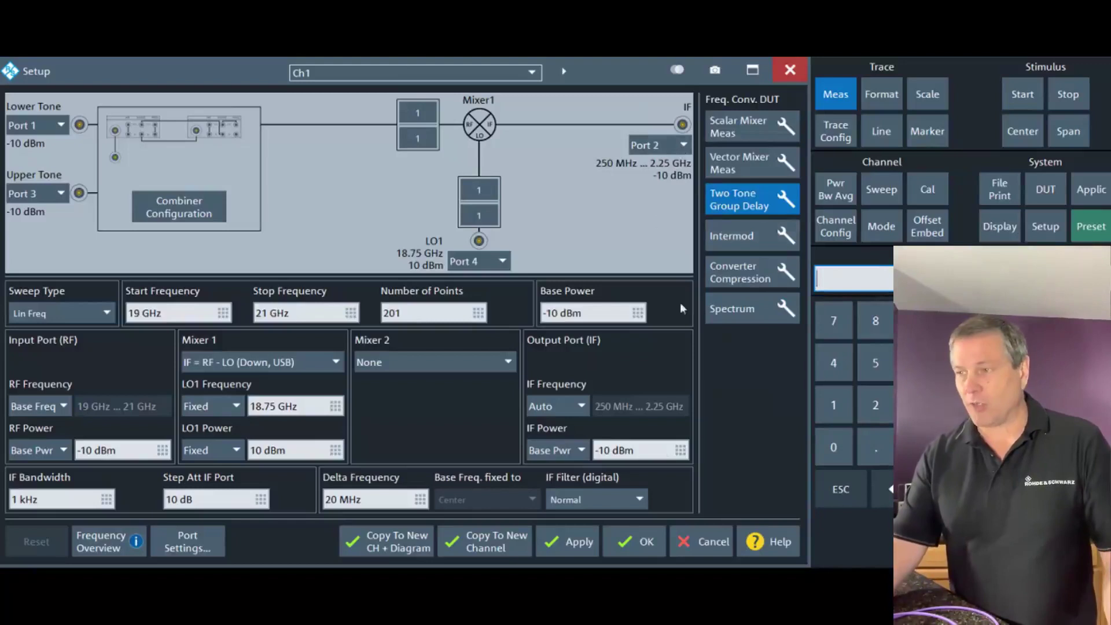
left_click(634, 546)
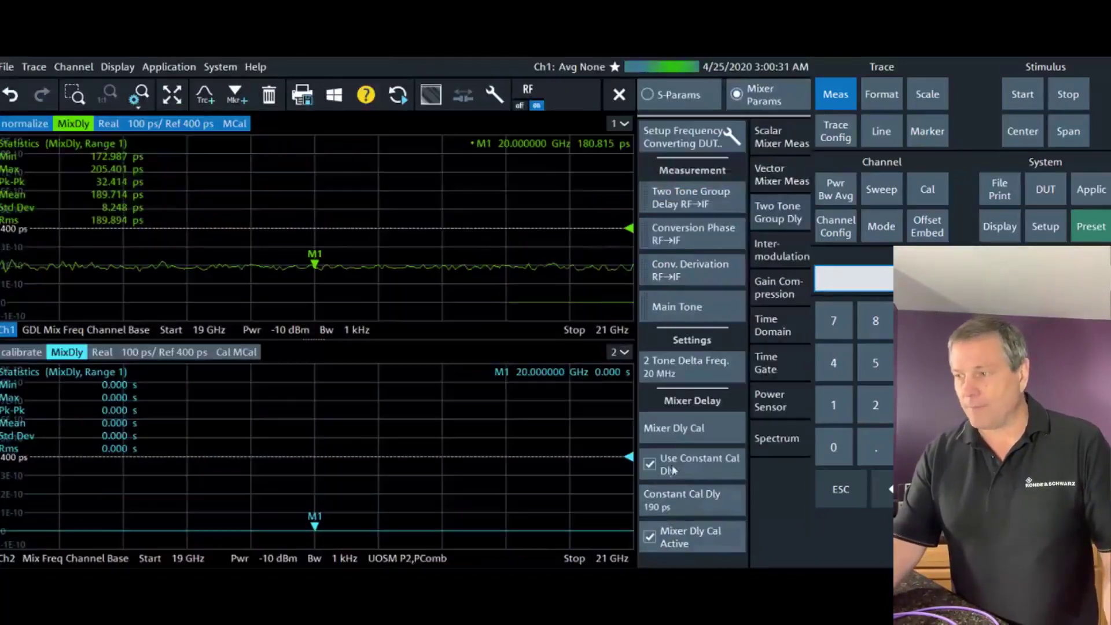
Accept the frequency-converting mixer setup for Ch2 and bring up the calibration menu.
left_click(376, 390)
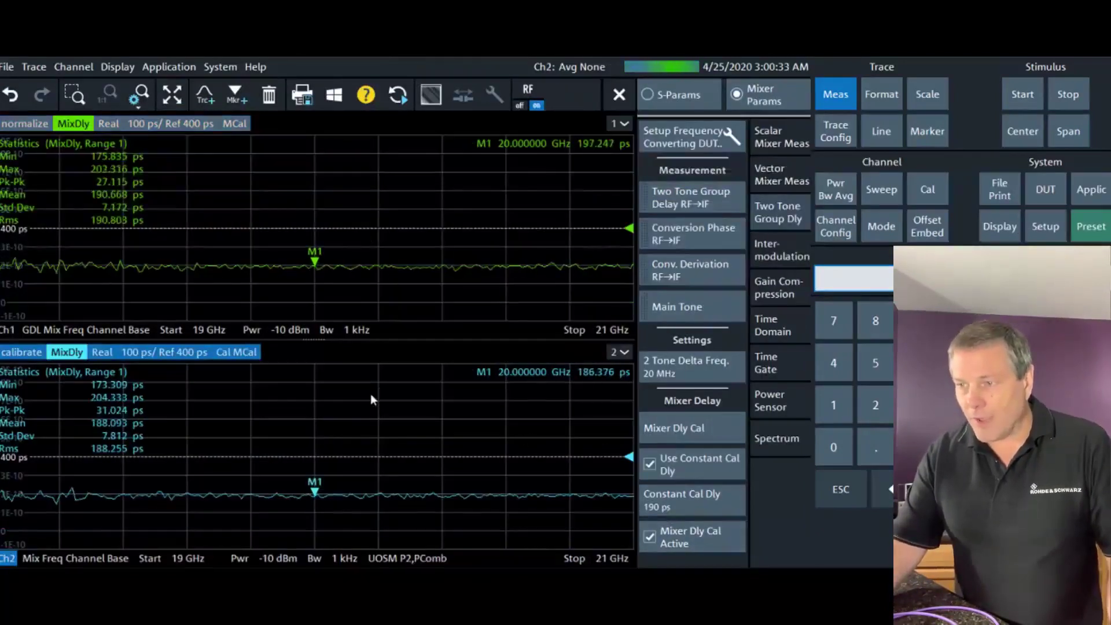
left_click(689, 137)
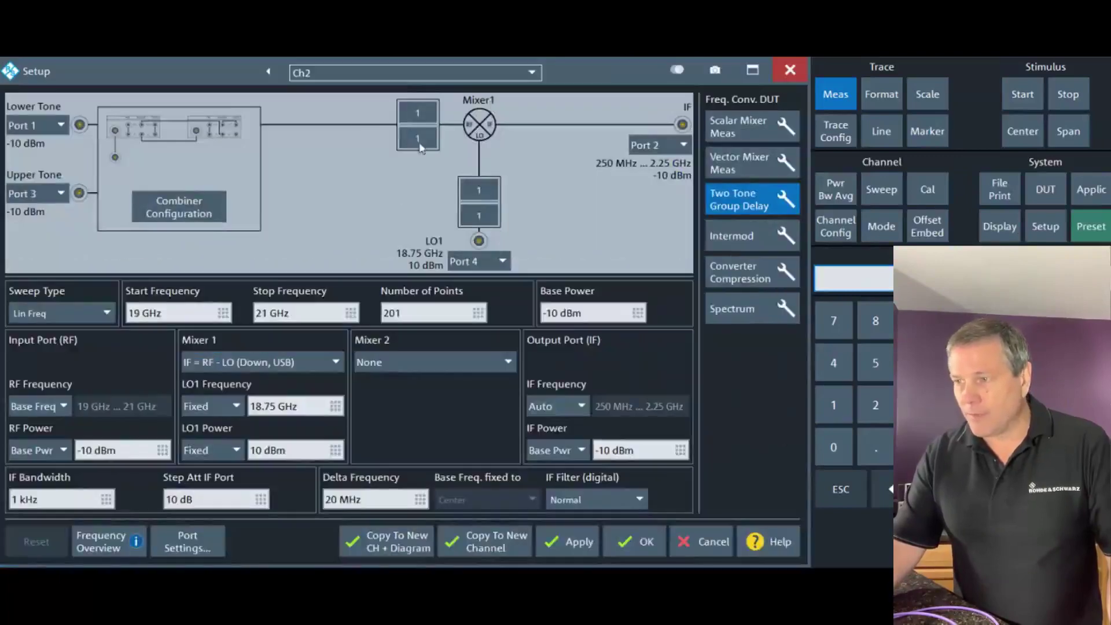
left_click(652, 552)
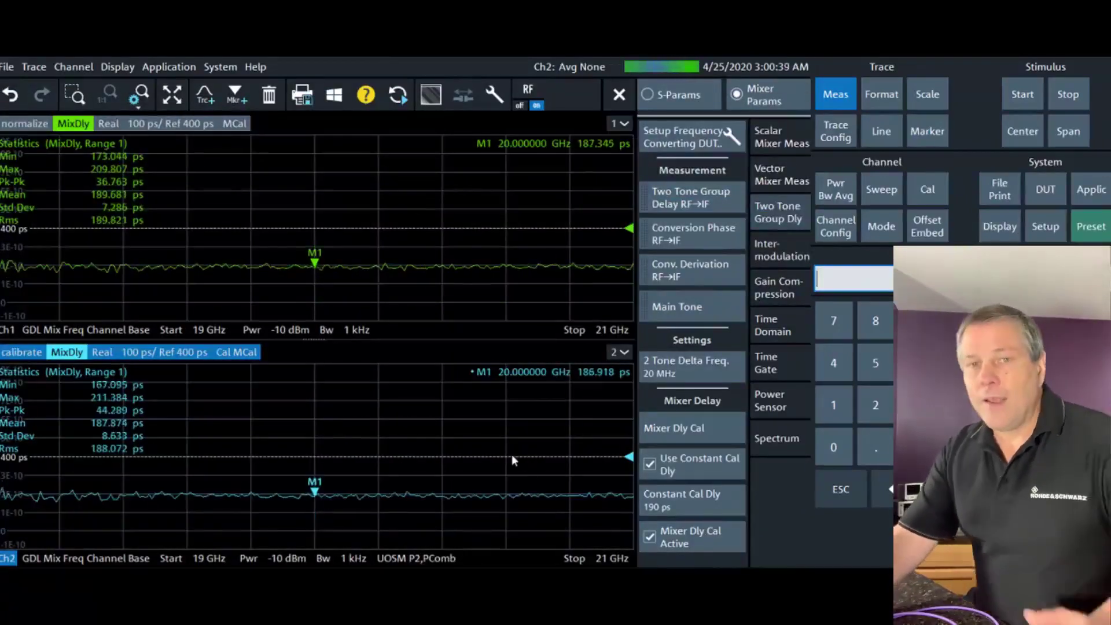
left_click(927, 189)
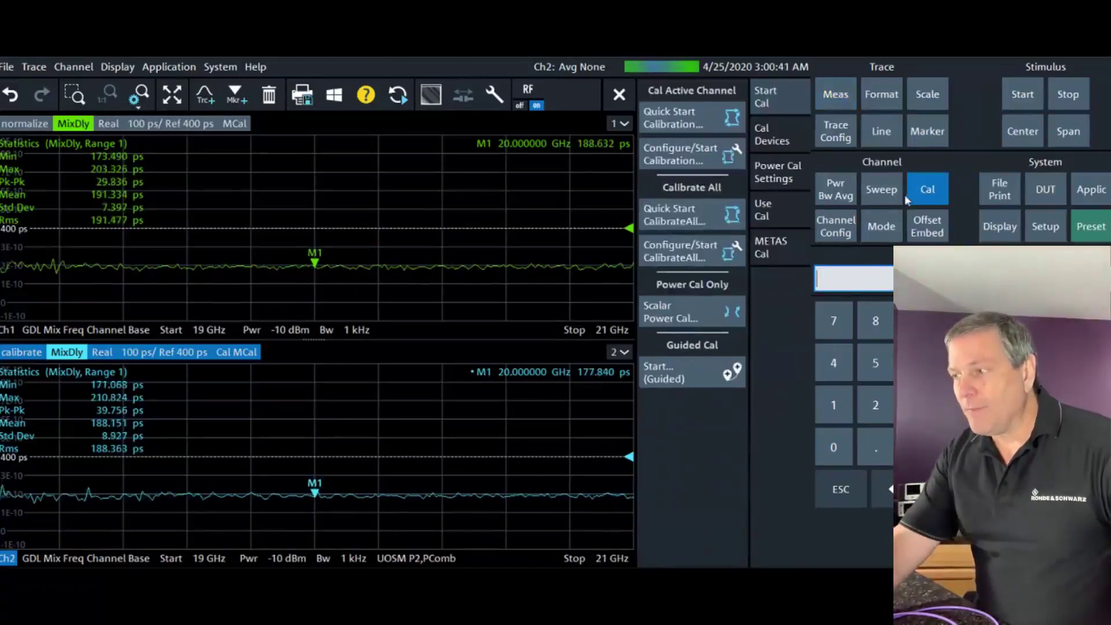
Configure a new Ch2 calibration overwriting the current file, autoset the kits, and start it.
left_click(729, 164)
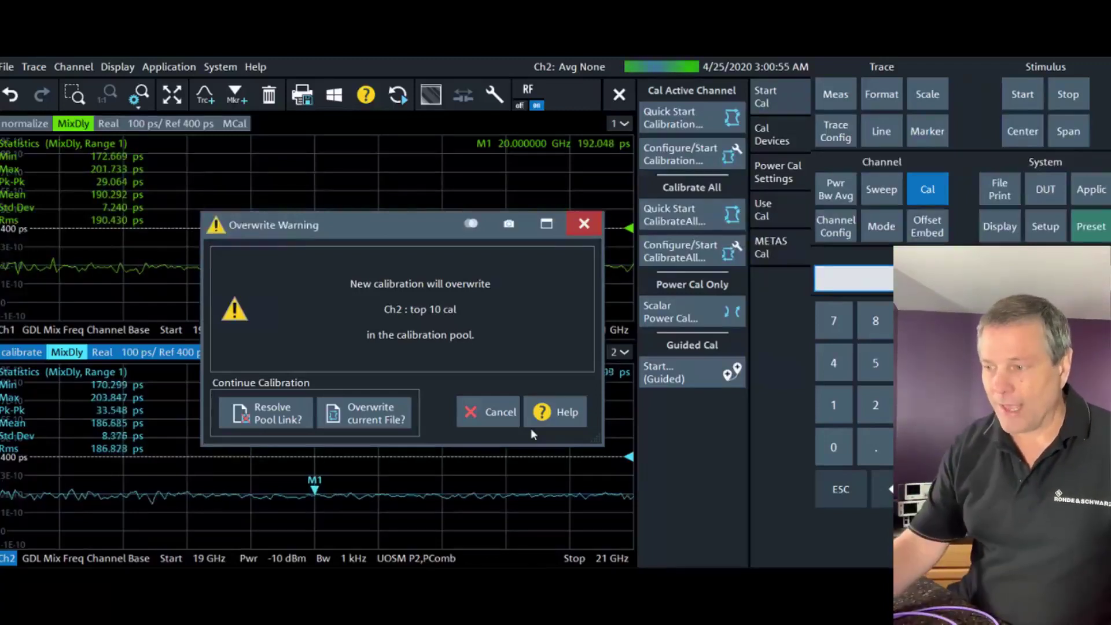
left_click(495, 411)
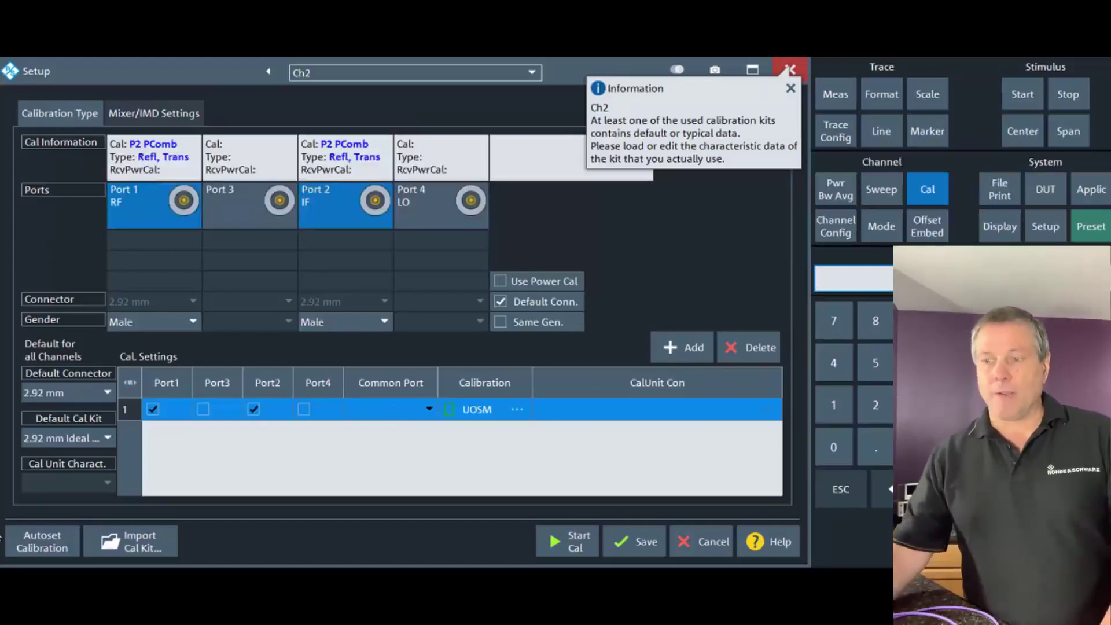
left_click(49, 552)
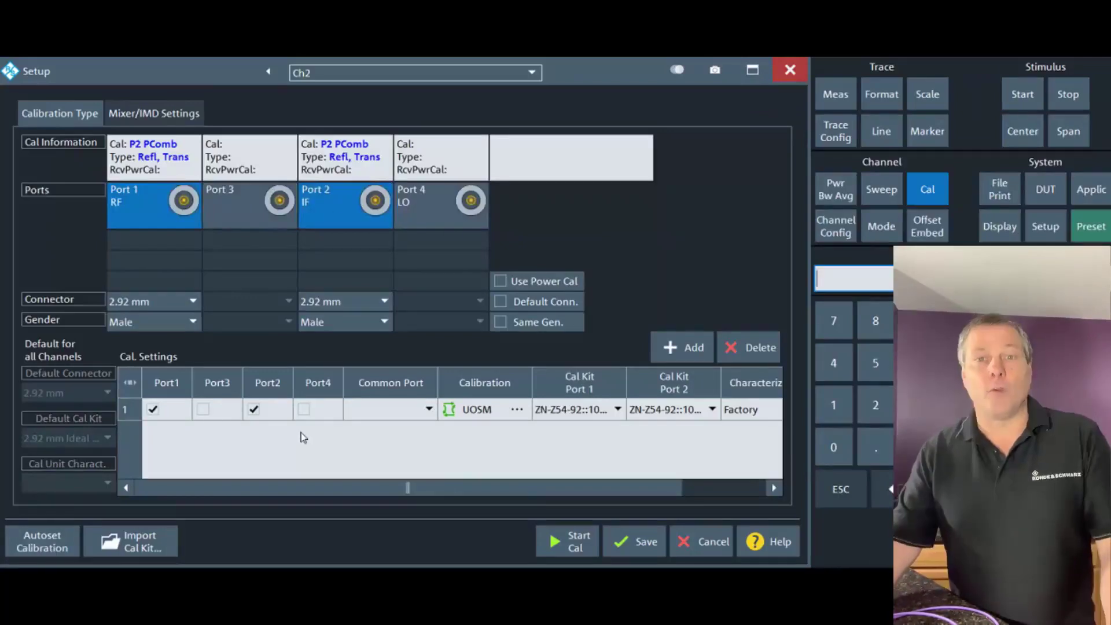
left_click(586, 549)
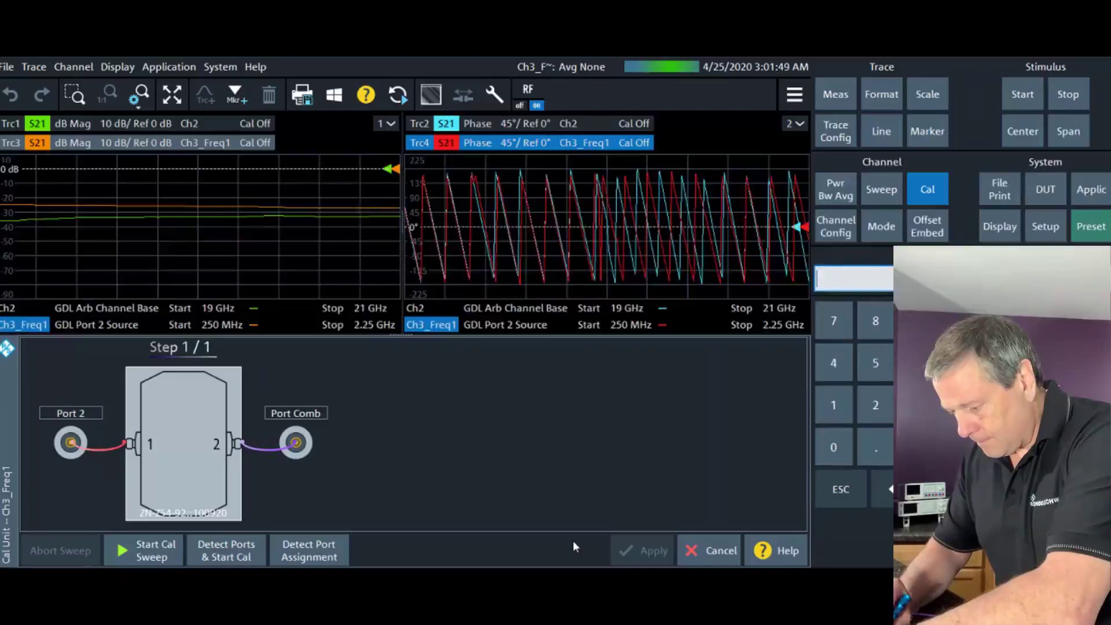
Detect the connected ports and measure the single calibration-unit step.
left_click(235, 549)
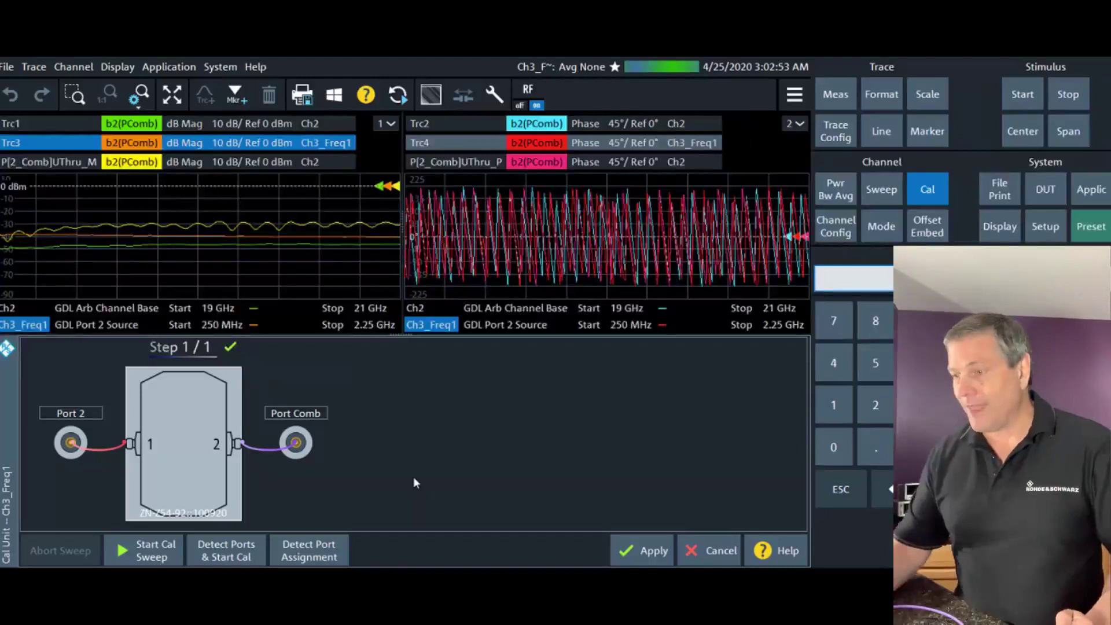
Apply the completed UOSM P2,PComb calibration to Ch2.
left_click(660, 550)
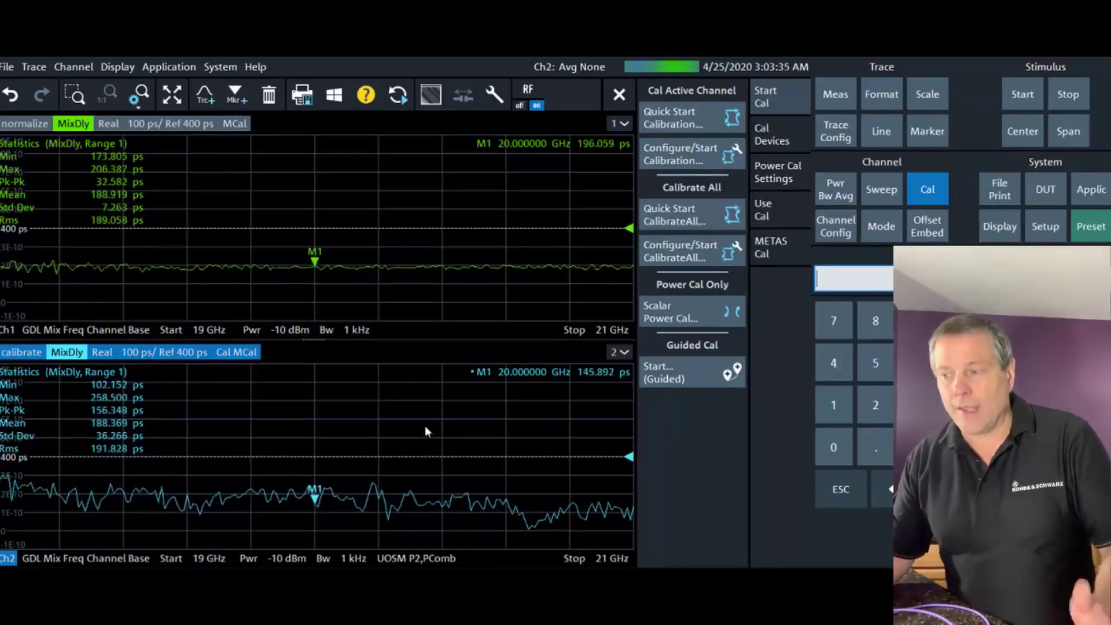
Rerun the mixer delay calibration using the 190 ps constant calibration delay.
left_click(840, 102)
left_click(698, 430)
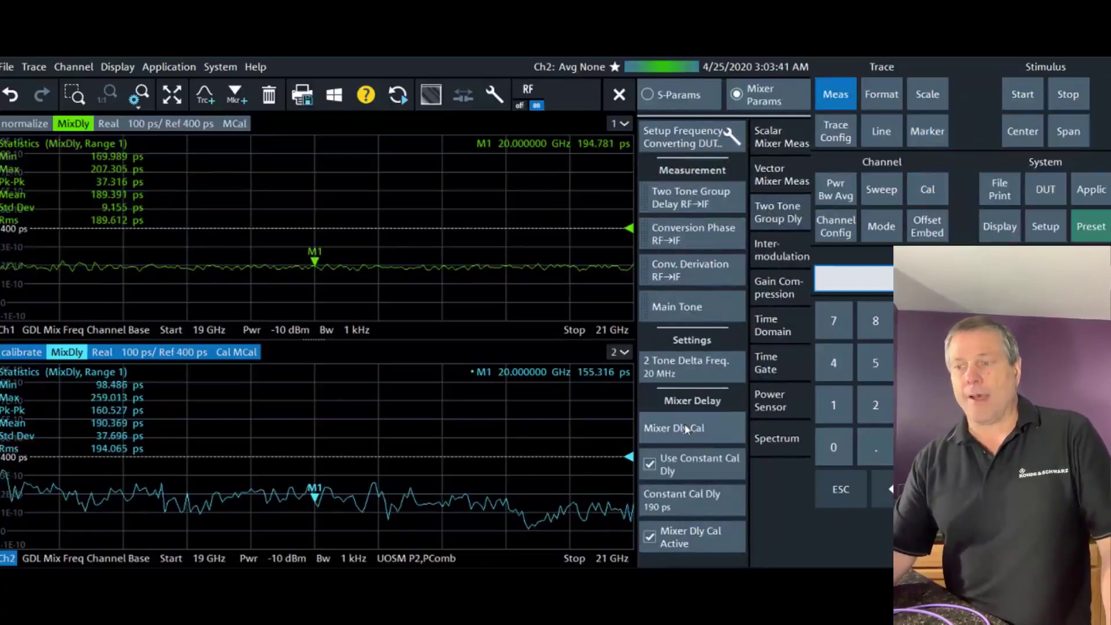